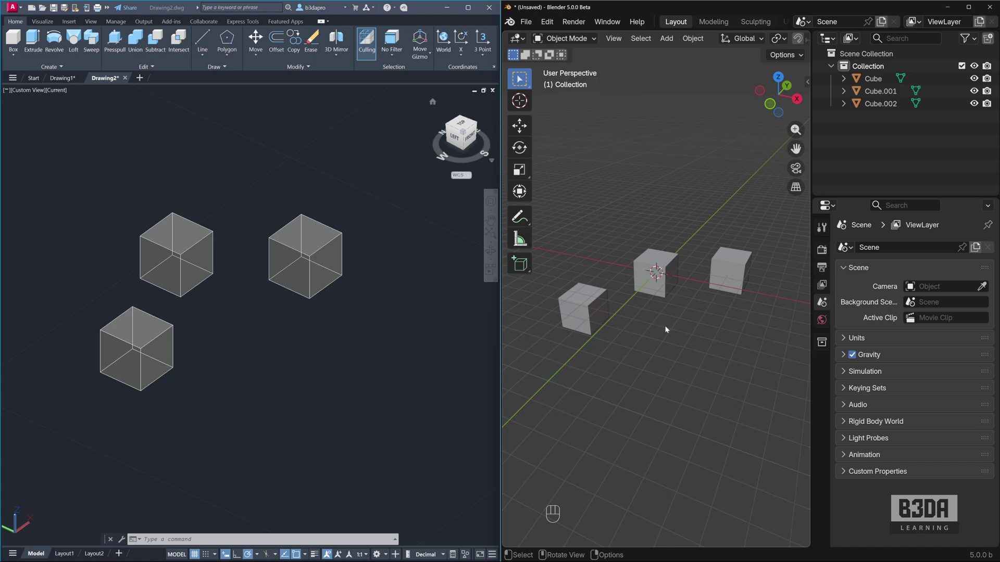
# Maximize the AutoCAD window so Drawing2.dwg fills the whole screen.
pyautogui.click(468, 7)
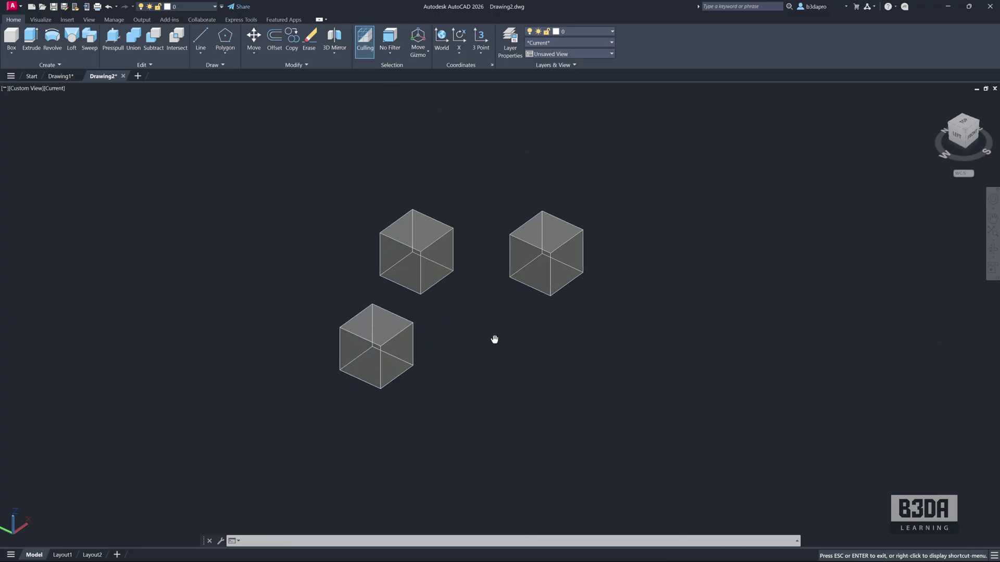
# Use MOVE to bring the lower-left cube's corner onto the right-hand cube's corner.
pyautogui.scroll(2, 497, 340)
pyautogui.write('m')
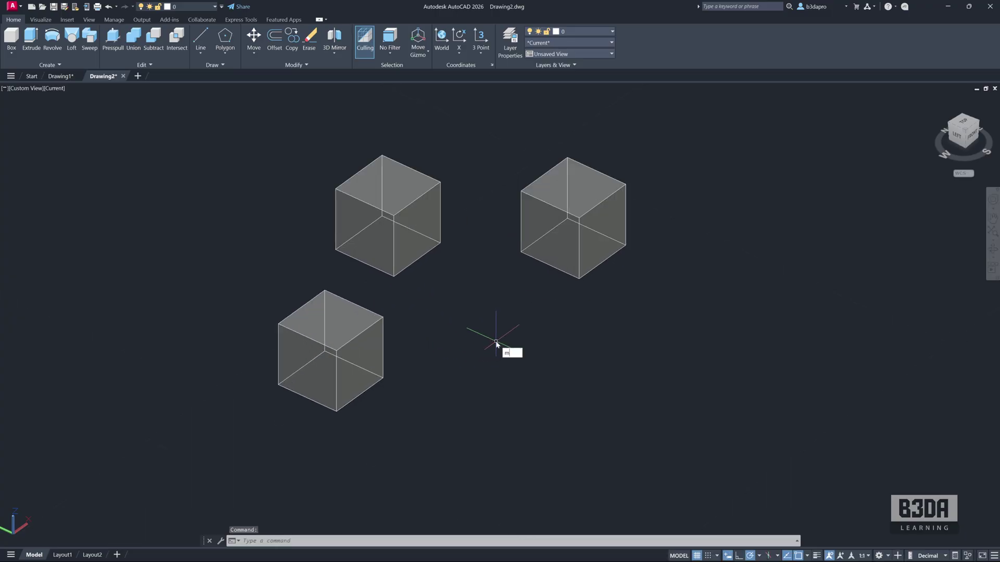
pyautogui.press('Return')
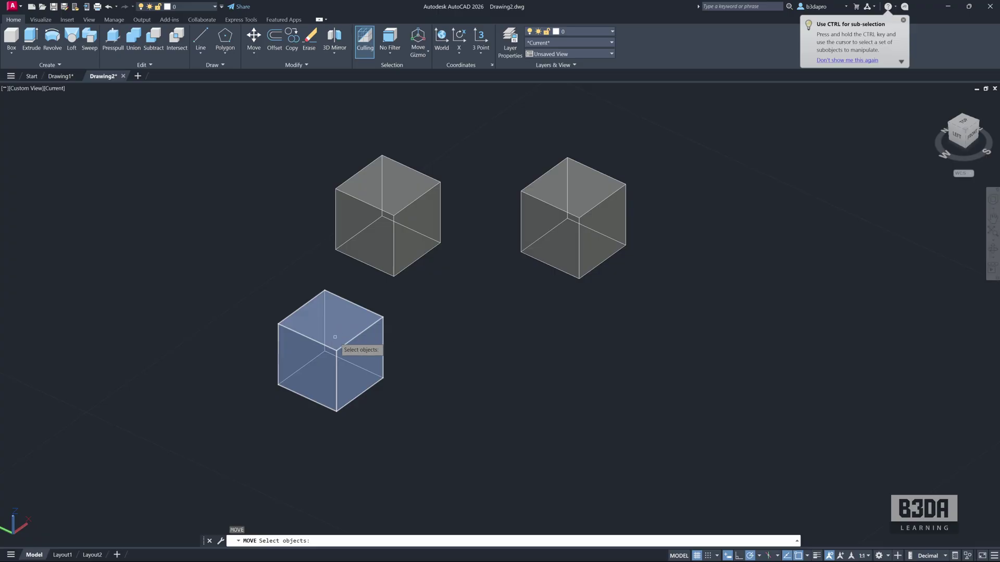
pyautogui.click(364, 343)
pyautogui.press('Return')
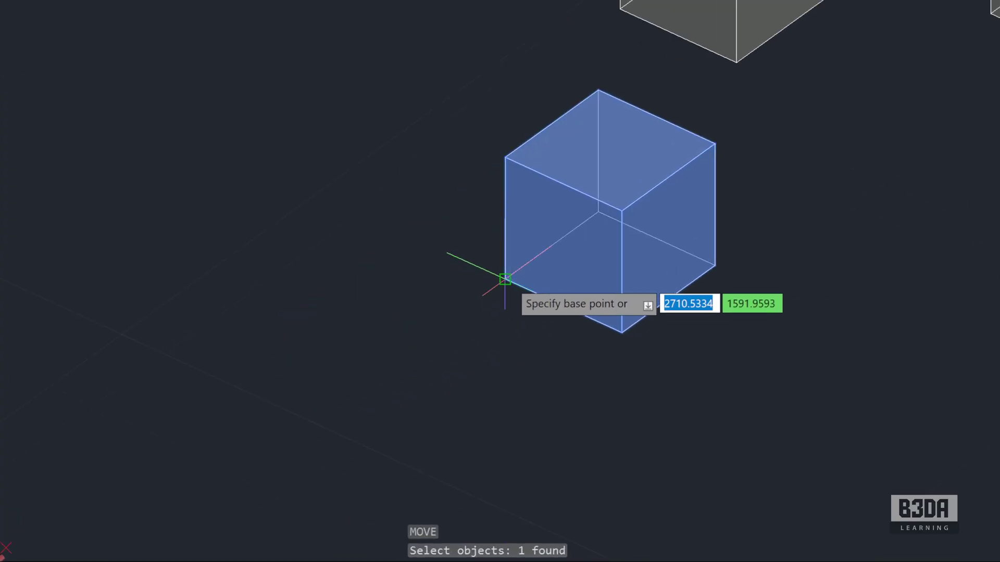
pyautogui.click(505, 279)
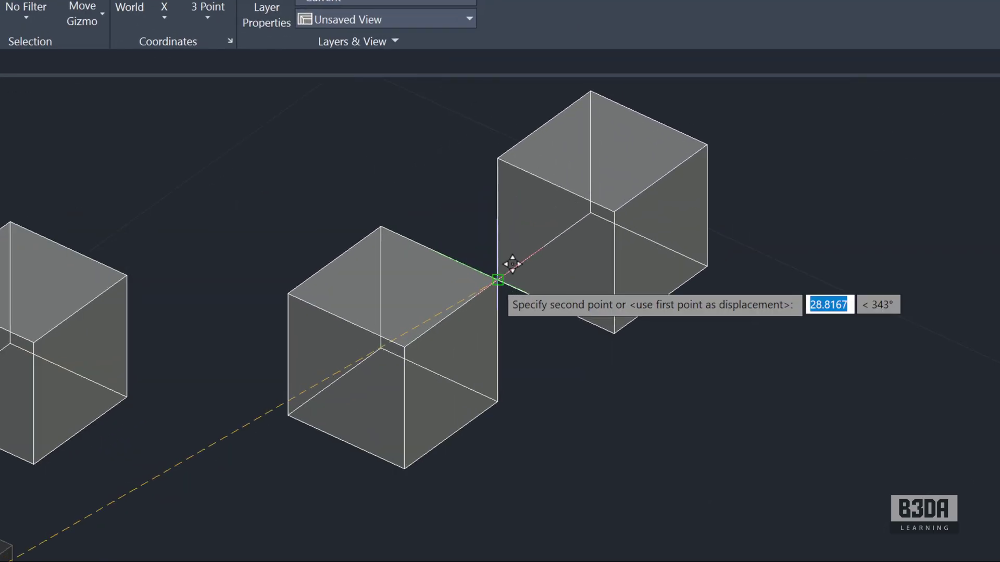
pyautogui.click(513, 264)
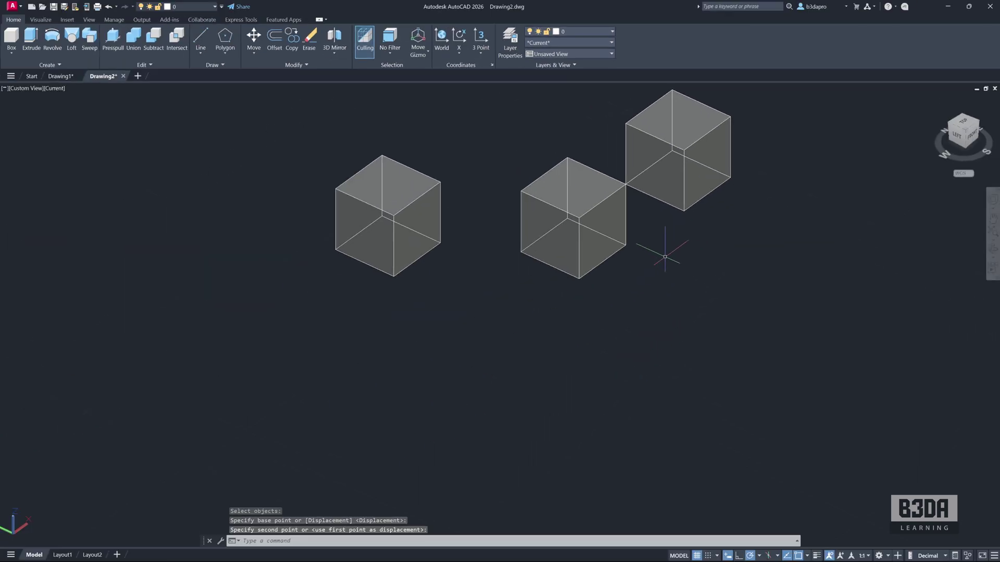
pyautogui.moveTo(589, 287); pyautogui.dragTo(496, 389, button='middle')
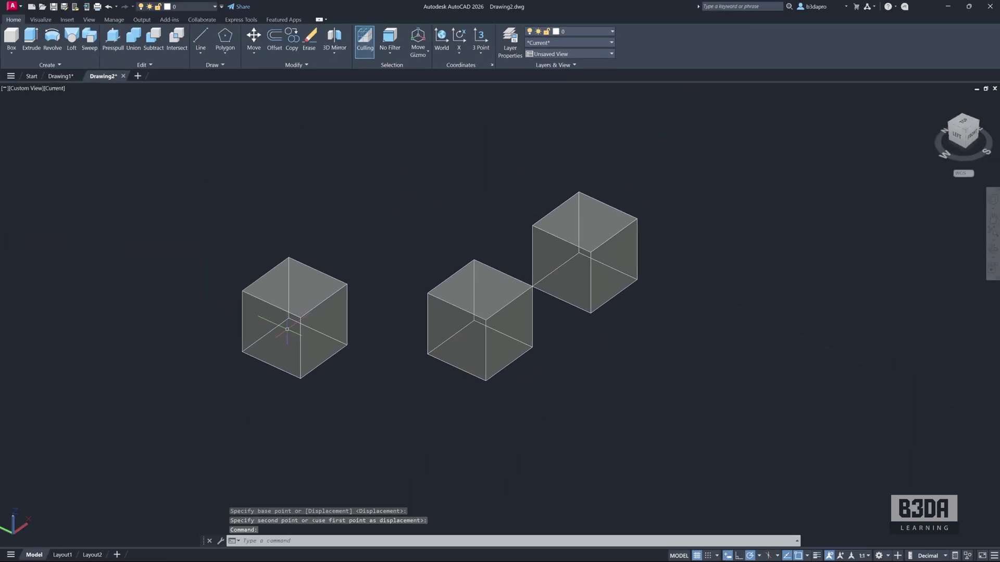
# Move the left cube by its corner onto the lower cube's top corner.
pyautogui.write('m')
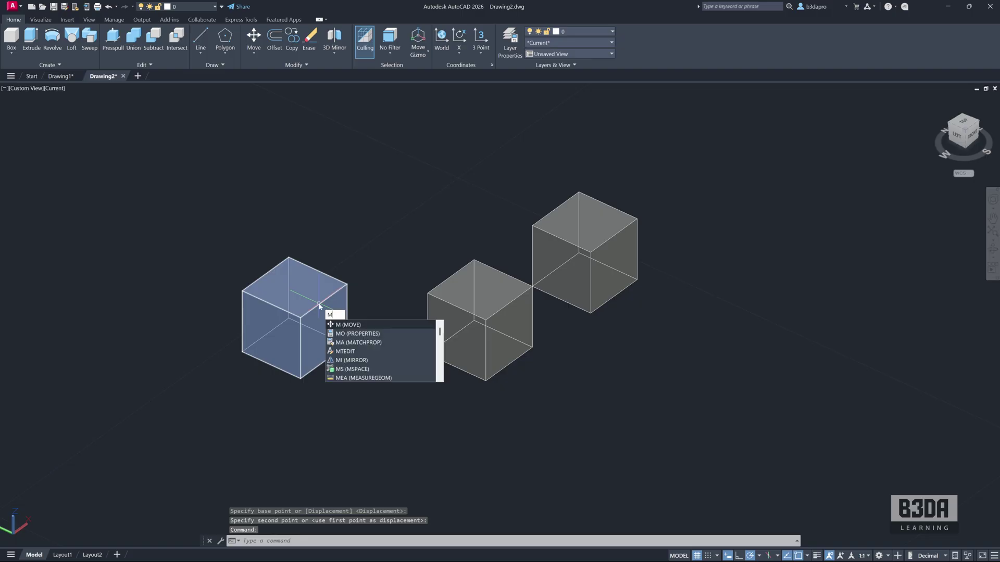
pyautogui.press('Return')
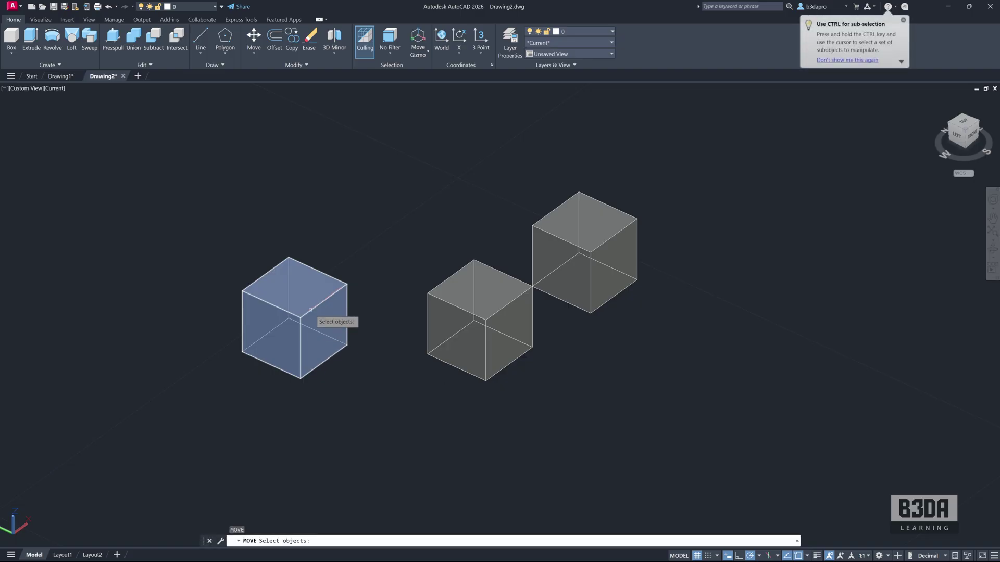
pyautogui.click(319, 304)
pyautogui.press('Return')
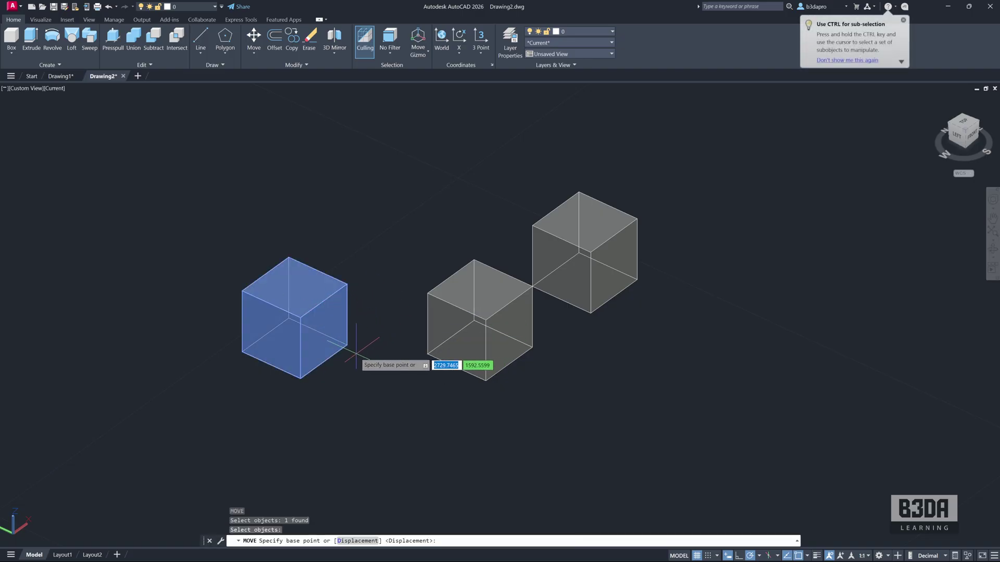
pyautogui.click(348, 344)
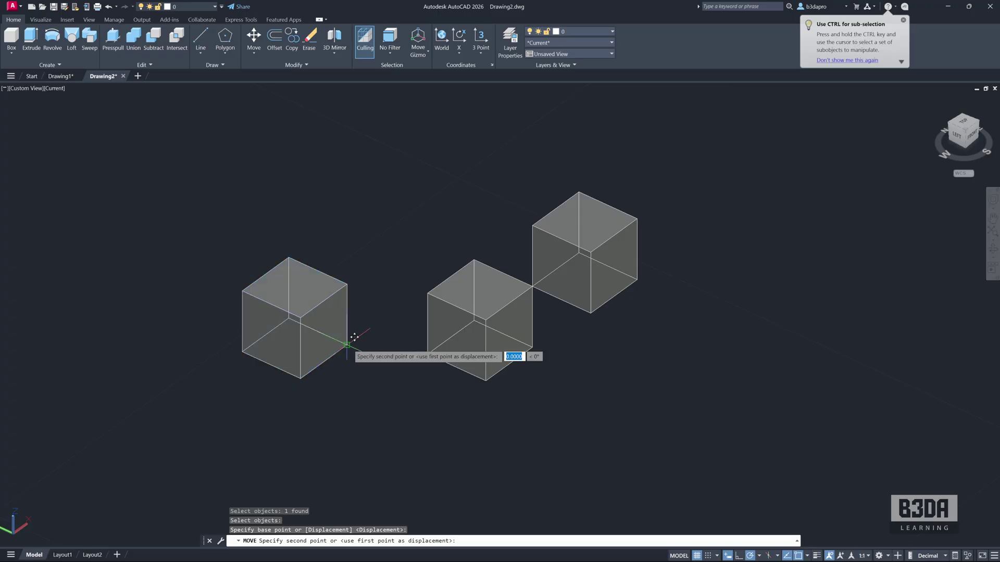
pyautogui.click(473, 260)
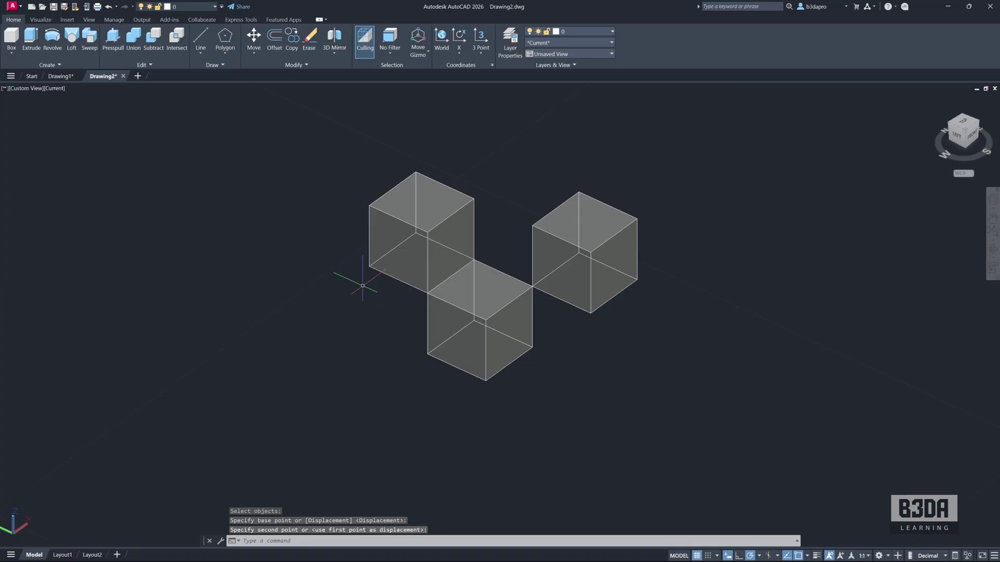
# Window-select the upper-left cube and snap its lower corner onto the lower cube's top corner.
pyautogui.press('Return')
pyautogui.click(392, 279)
pyautogui.click(416, 289)
pyautogui.press('Return')
pyautogui.click(427, 291)
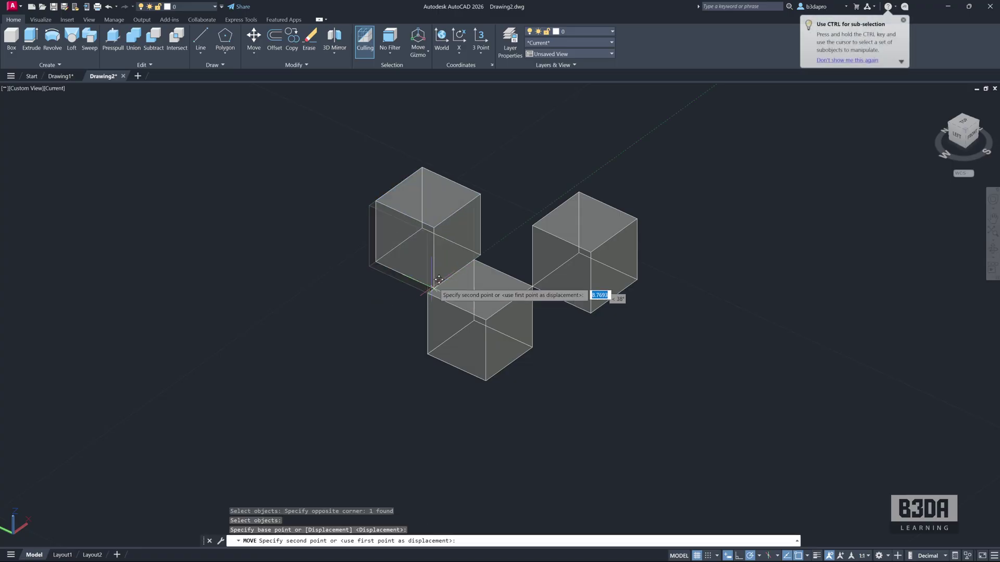
pyautogui.click(474, 259)
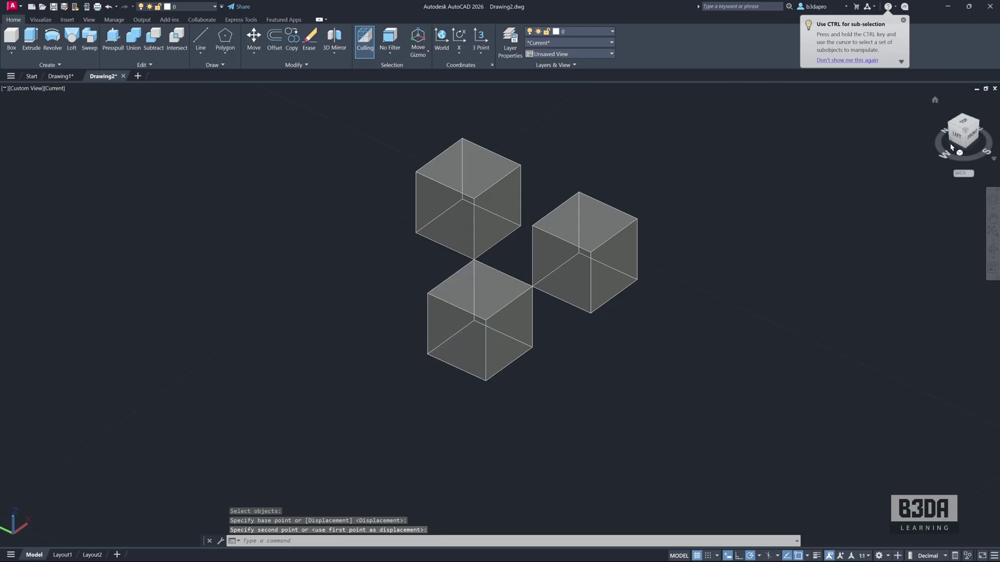
pyautogui.moveTo(959, 148); pyautogui.dragTo(833, 212)
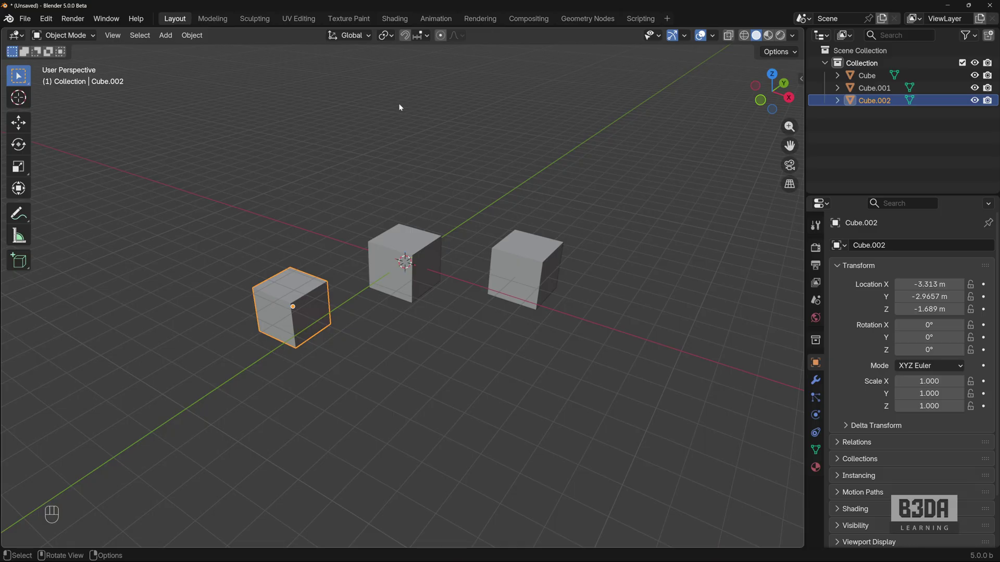
# Turn on snapping with Vertex and Edge Center as the snap targets.
pyautogui.click(404, 38)
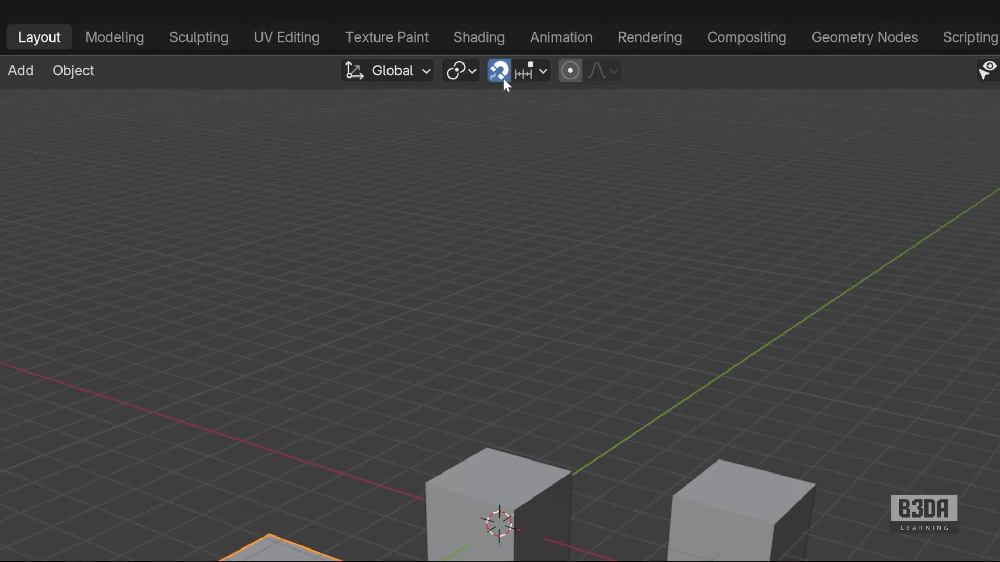
pyautogui.click(536, 73)
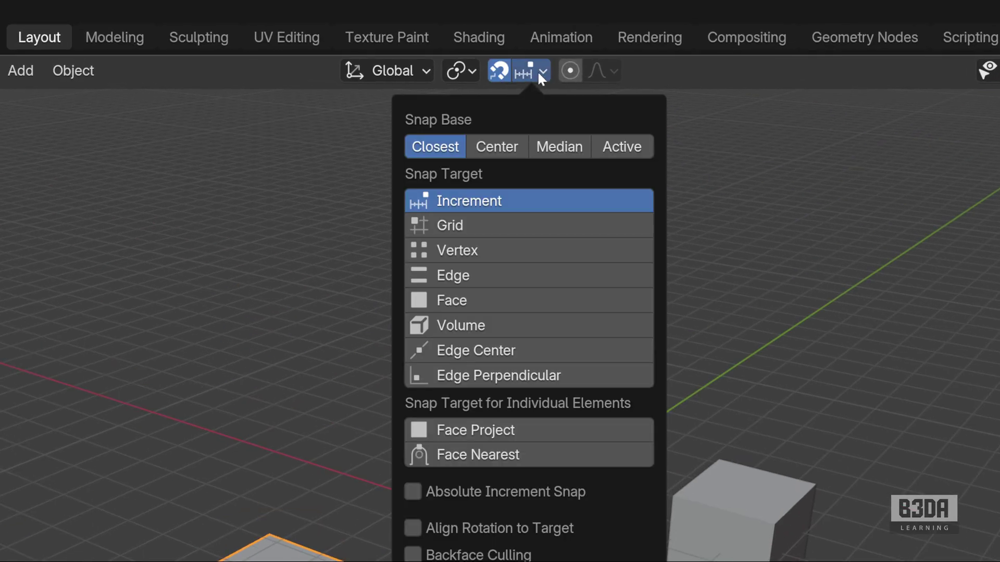
pyautogui.click(529, 252)
pyautogui.keyDown('shift'); pyautogui.click(533, 353); pyautogui.keyUp('shift')
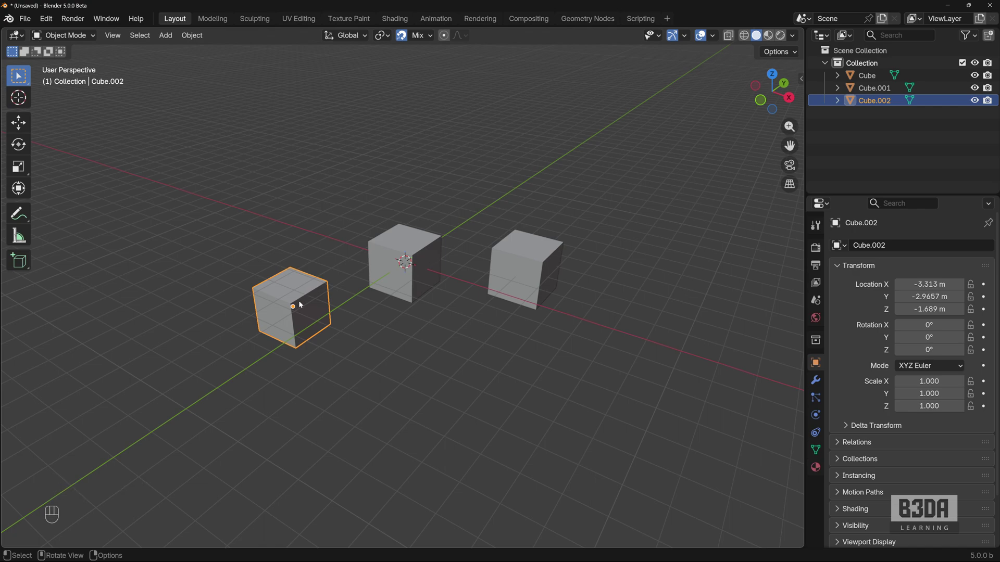
pyautogui.press('g')
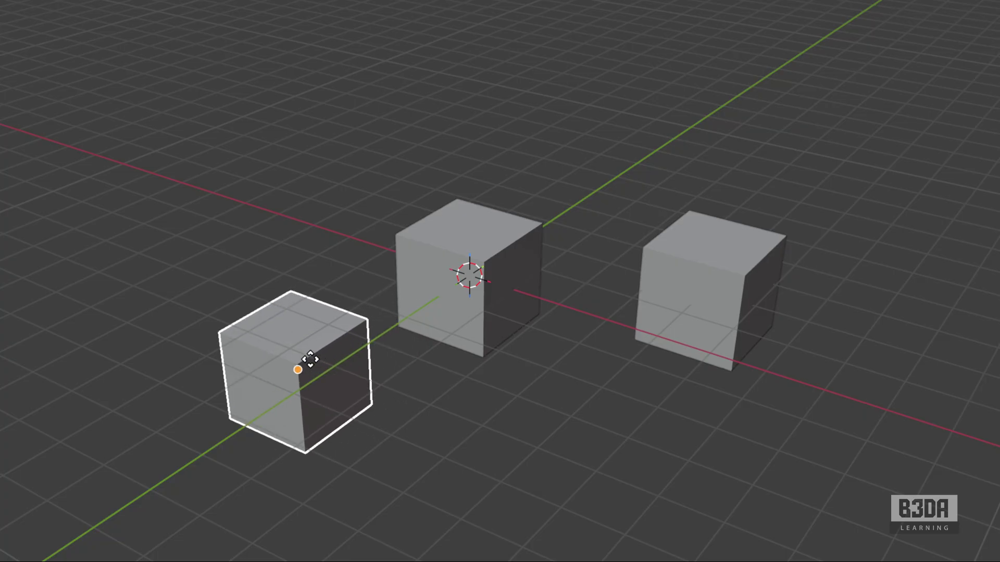
pyautogui.rightClick(310, 359)
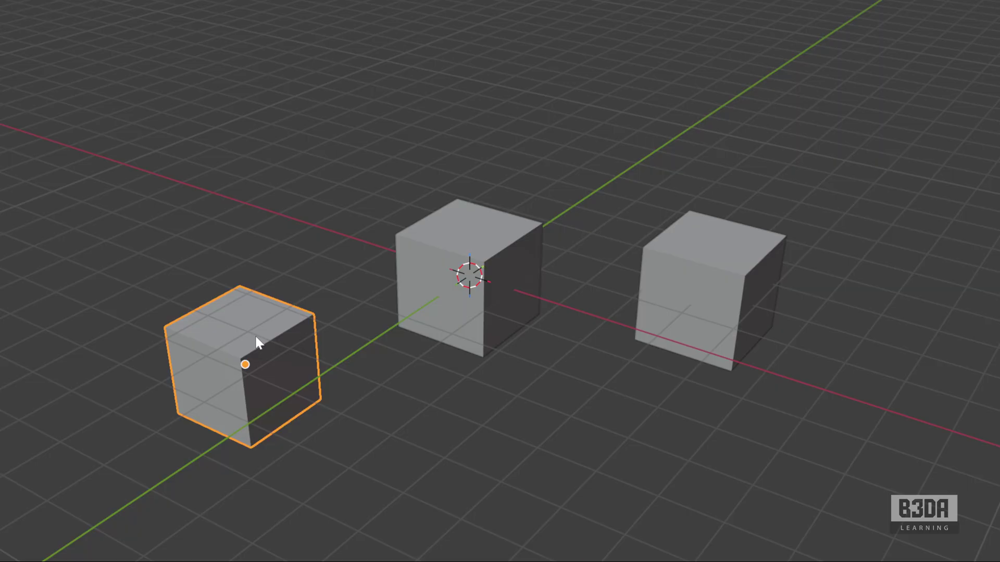
# Snap Cube.002 by a B-key snap base onto the middle cube's corner, at -2, 2, 2 m.
pyautogui.hotkey('ctrl', 'shift', '\\')
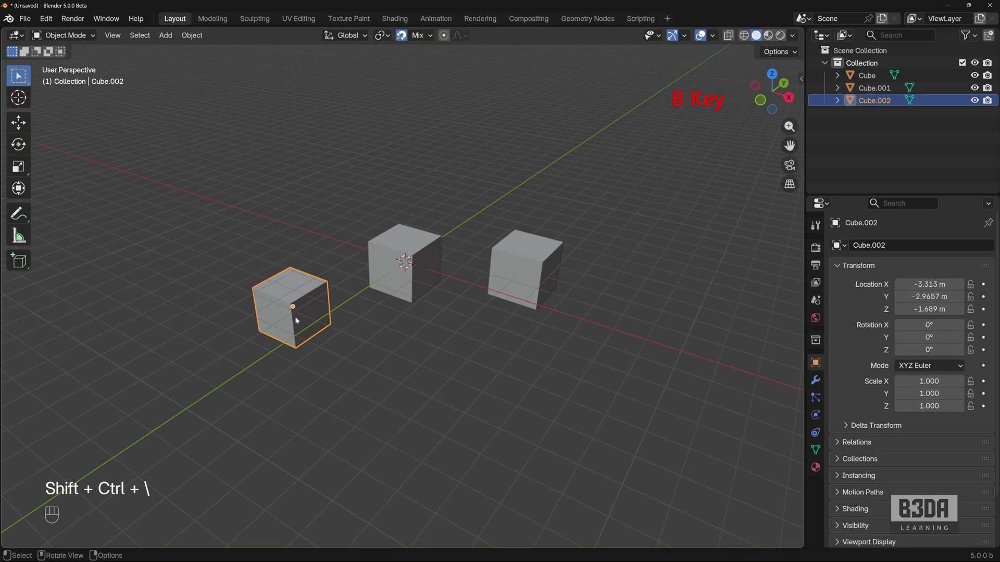
pyautogui.press('g')
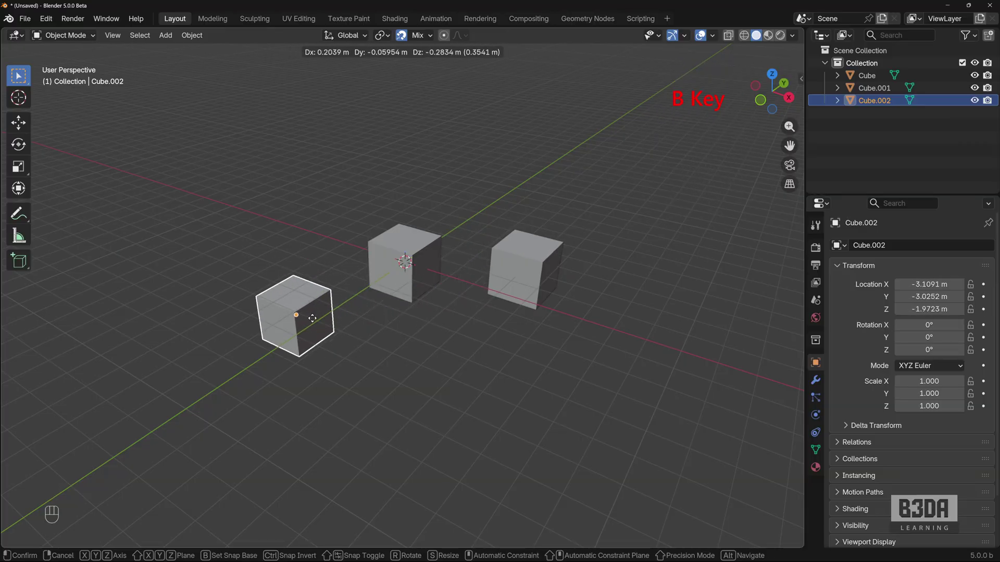
pyautogui.press('b')
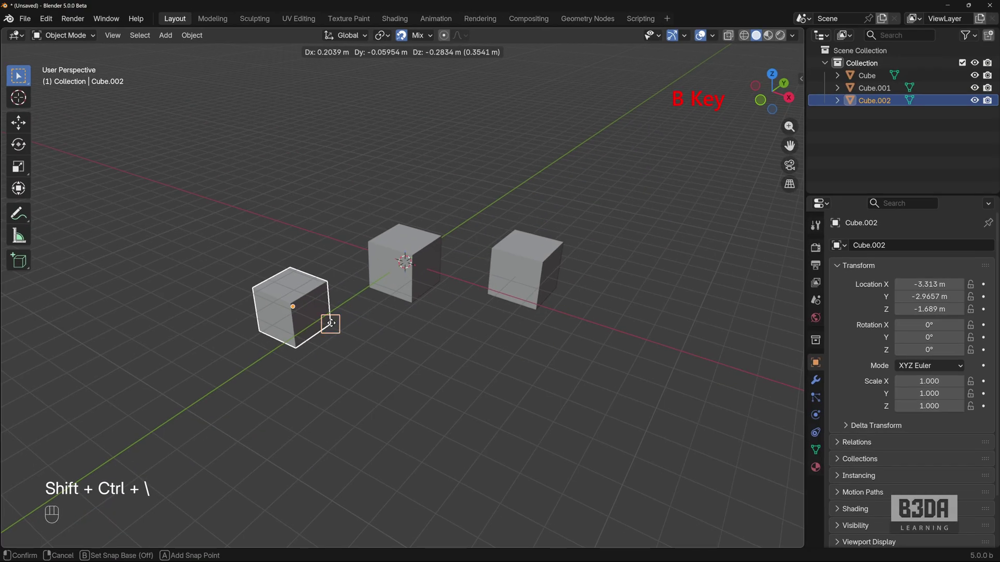
pyautogui.click(331, 324)
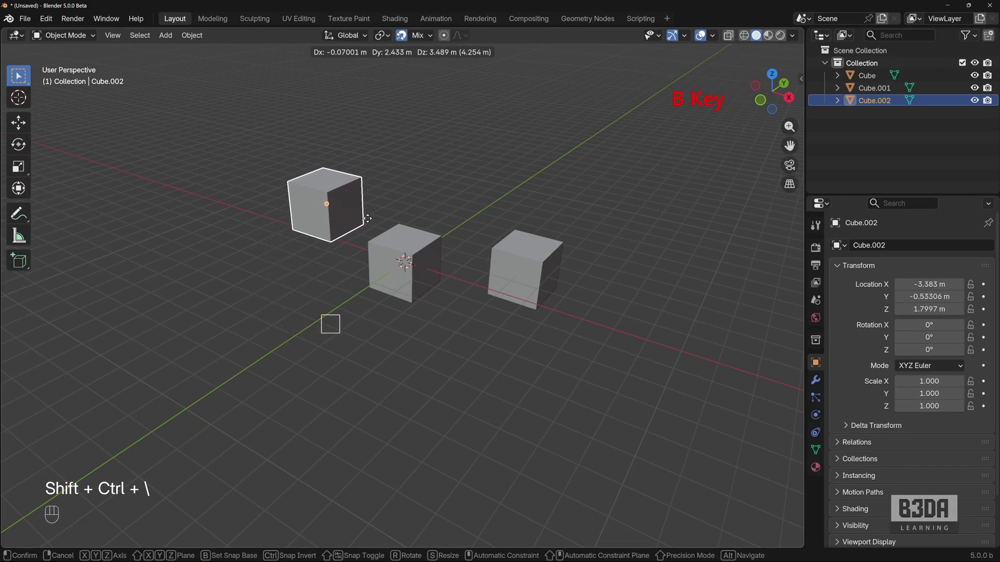
pyautogui.click(399, 224)
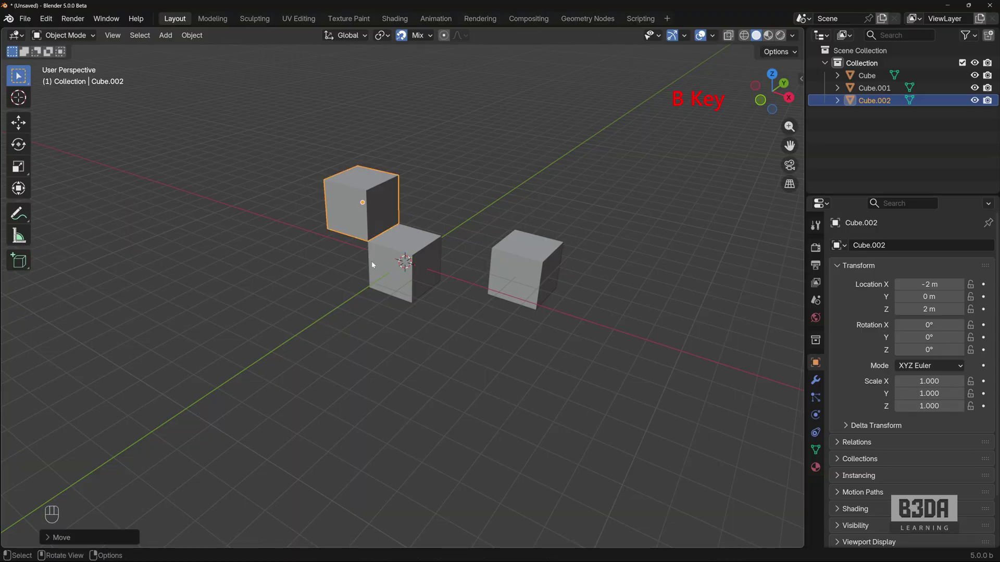
pyautogui.press('g')
pyautogui.press('b')
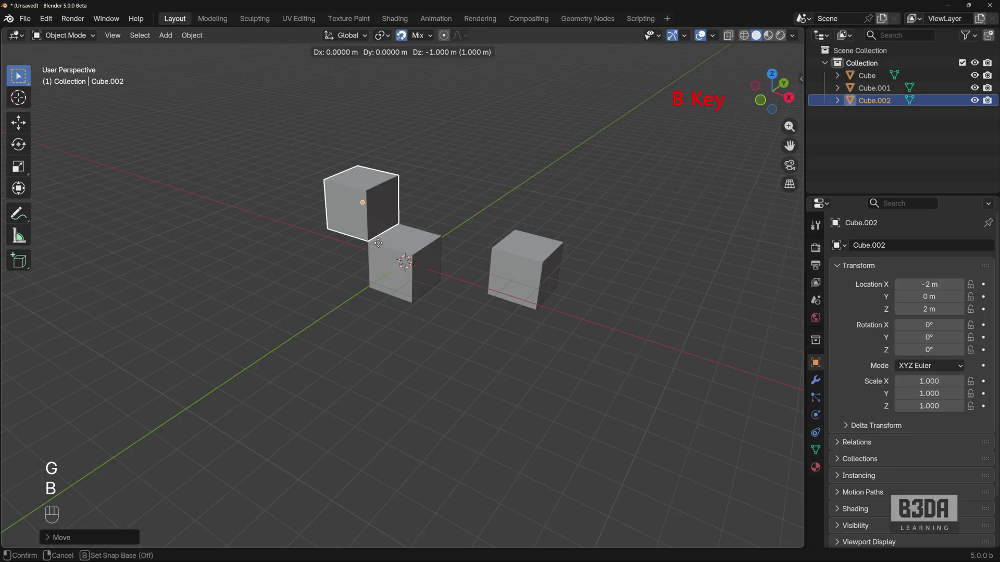
pyautogui.click(368, 241)
pyautogui.click(399, 225)
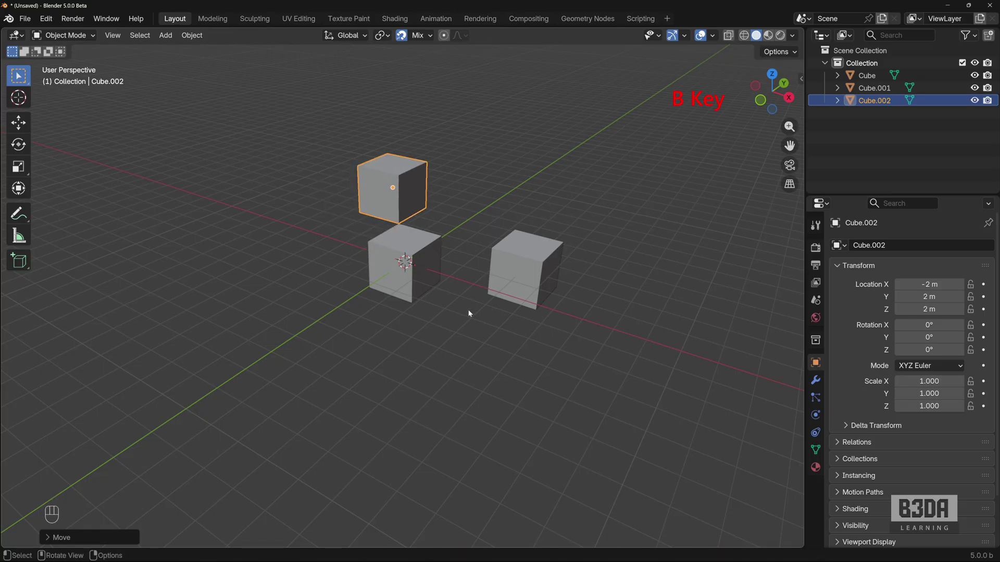
pyautogui.click(542, 257)
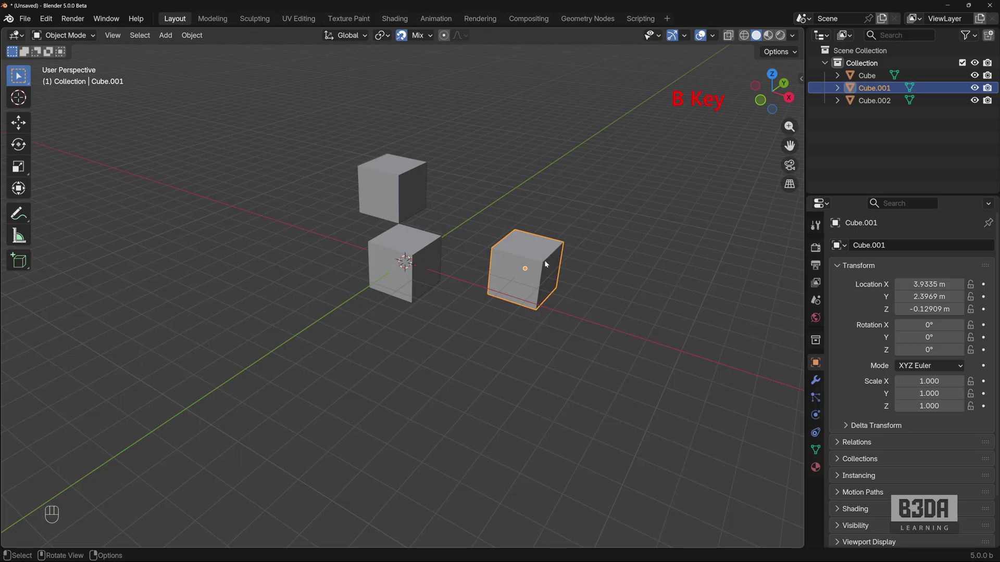
# Snap Cube.001's lower-left corner onto a corner of the middle cube.
pyautogui.press('g')
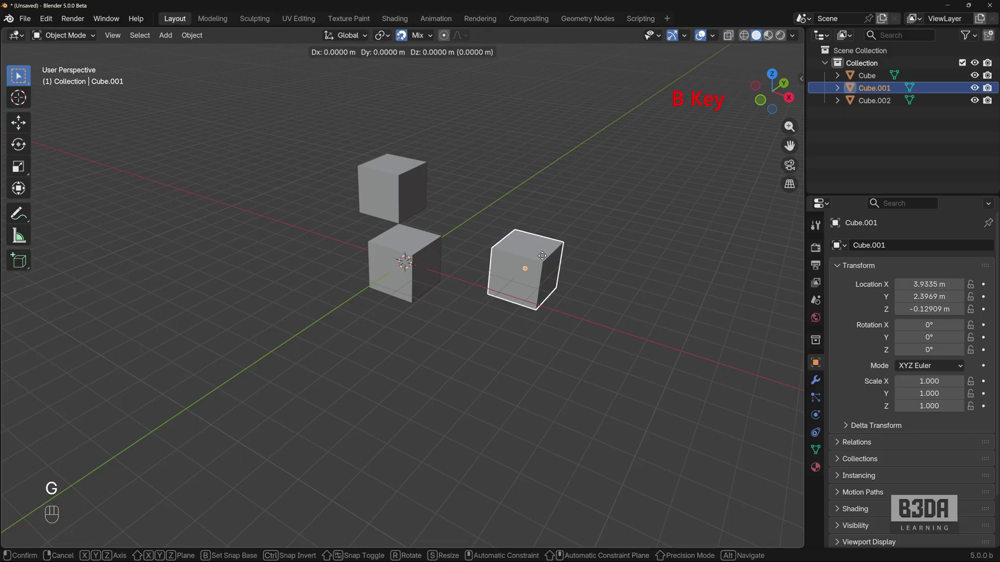
pyautogui.press('b')
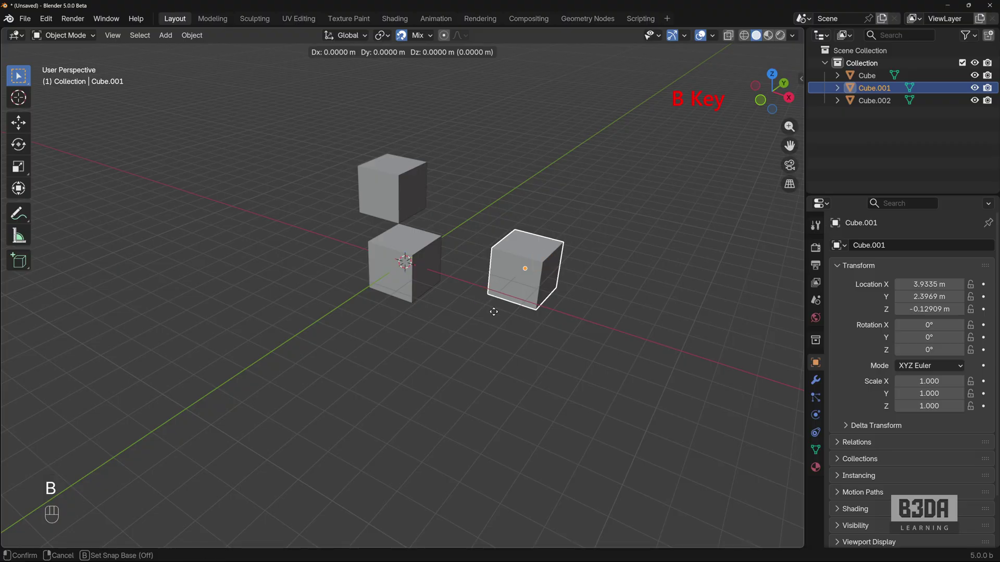
pyautogui.click(487, 295)
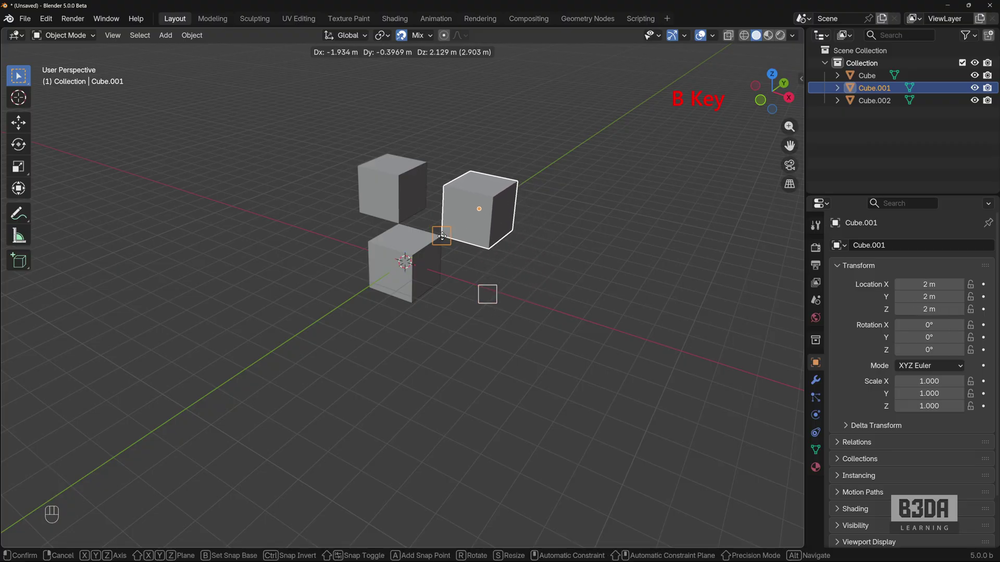
pyautogui.click(442, 236)
pyautogui.keyDown('shift'); pyautogui.moveTo(473, 261); pyautogui.dragTo(497, 329, button='middle'); pyautogui.keyUp('shift')
pyautogui.scroll(3, 477, 304)
pyautogui.scroll(-3, 501, 333)
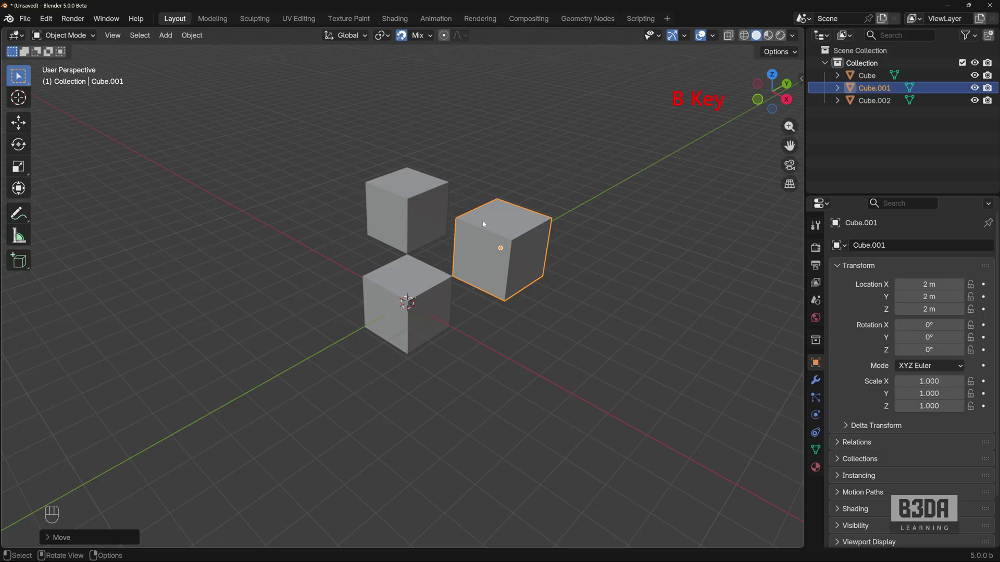
# Re-snap Cube.001 by its top corner below the middle cube, ending at 2, 0, -2 m.
pyautogui.press('g')
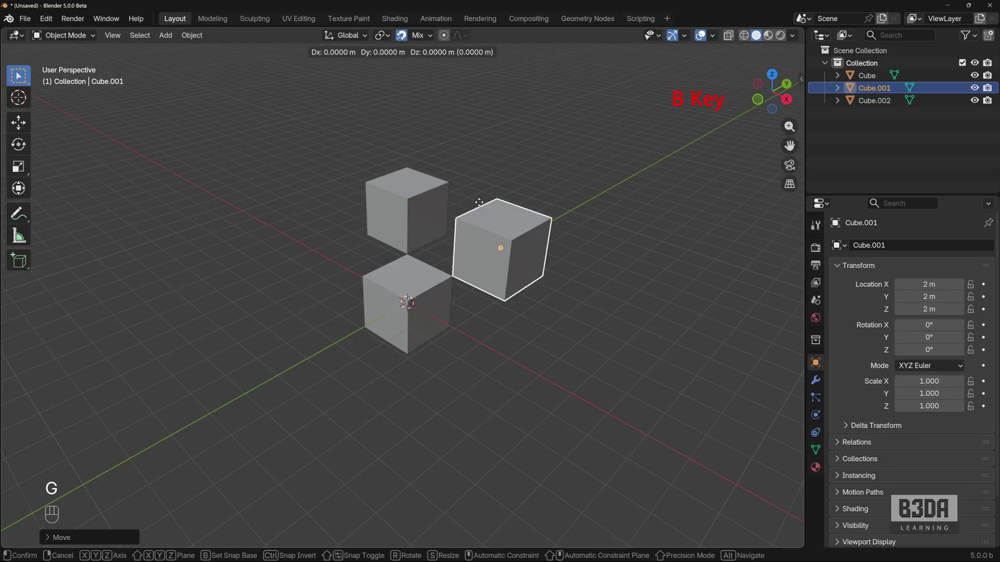
pyautogui.press('b')
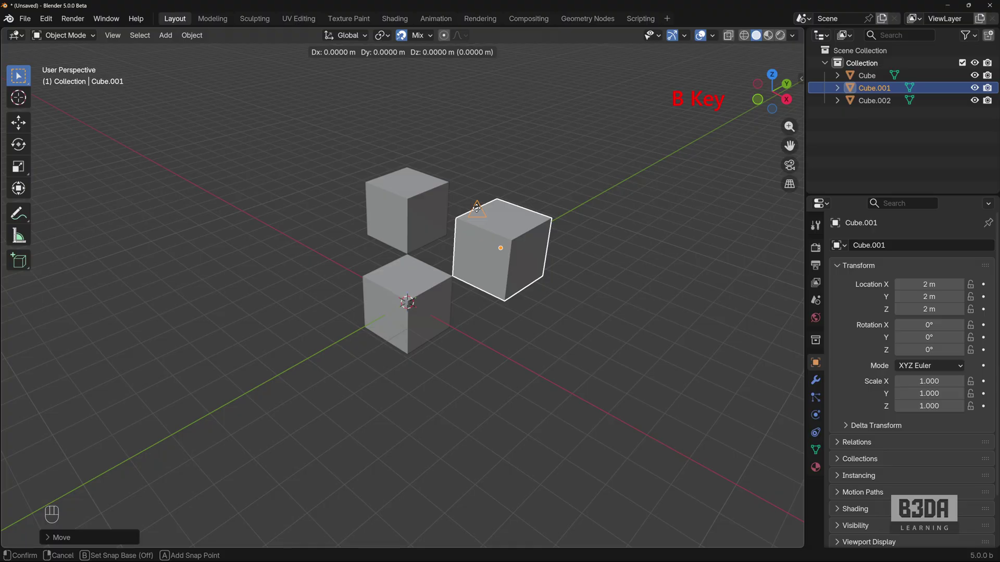
pyautogui.click(477, 208)
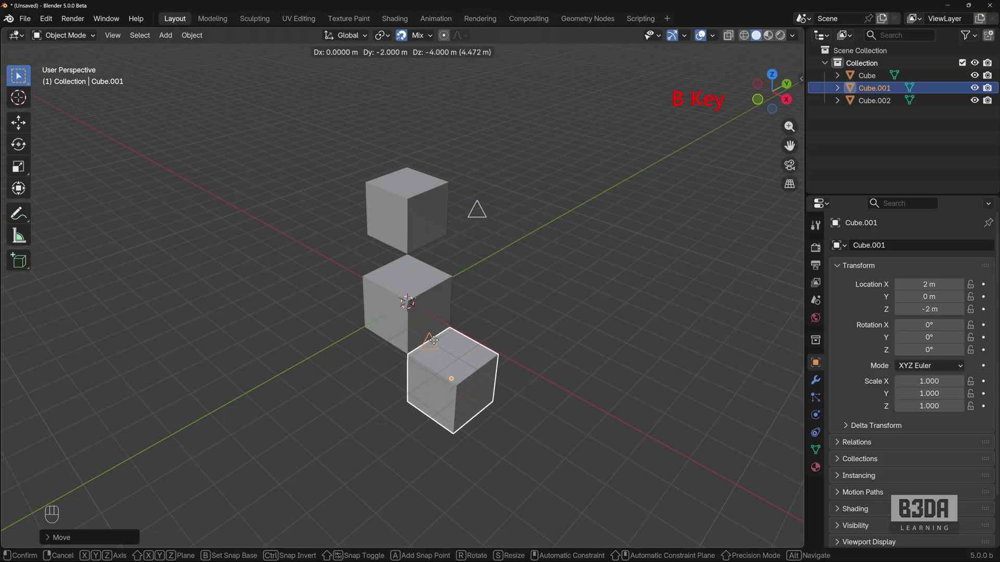
pyautogui.click(433, 341)
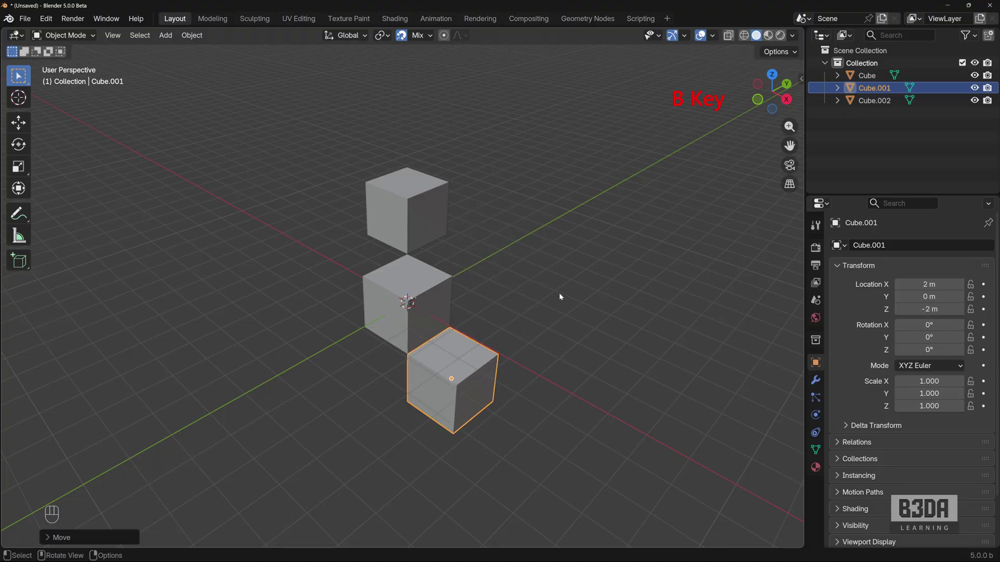
# Bring the Chrome window with the B3DA Learning book catalogue in front of Blender.
pyautogui.hotkey('ctrl', '\\')
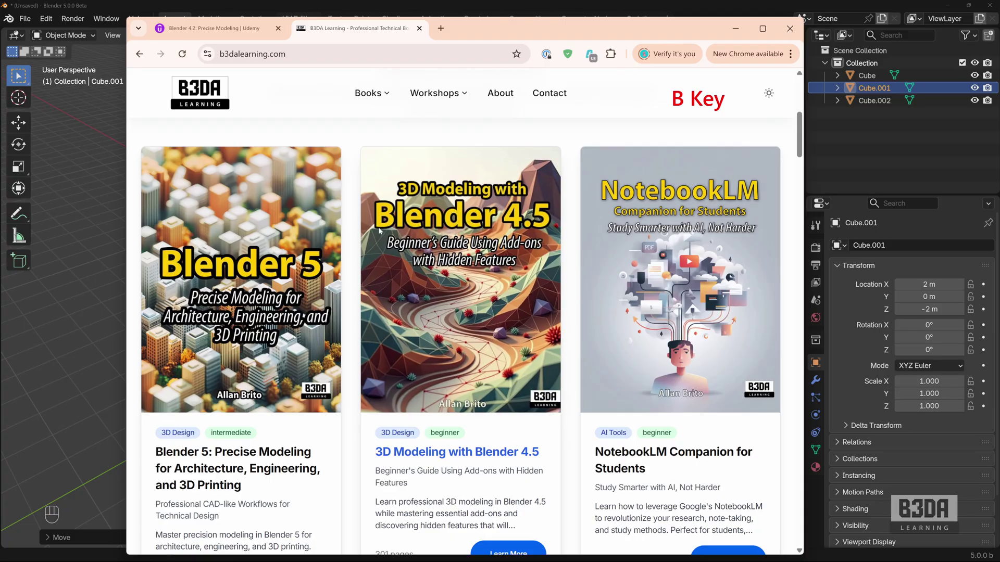
# Open the detail page for the 'Blender 5: Precise Modeling' book.
pyautogui.scroll(-1, 221, 327)
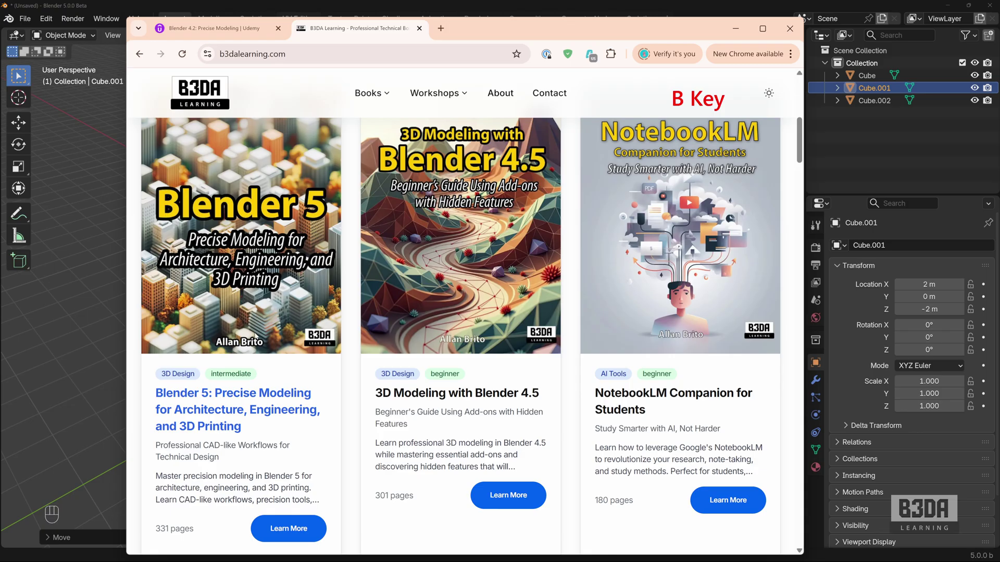
pyautogui.scroll(-1, 255, 336)
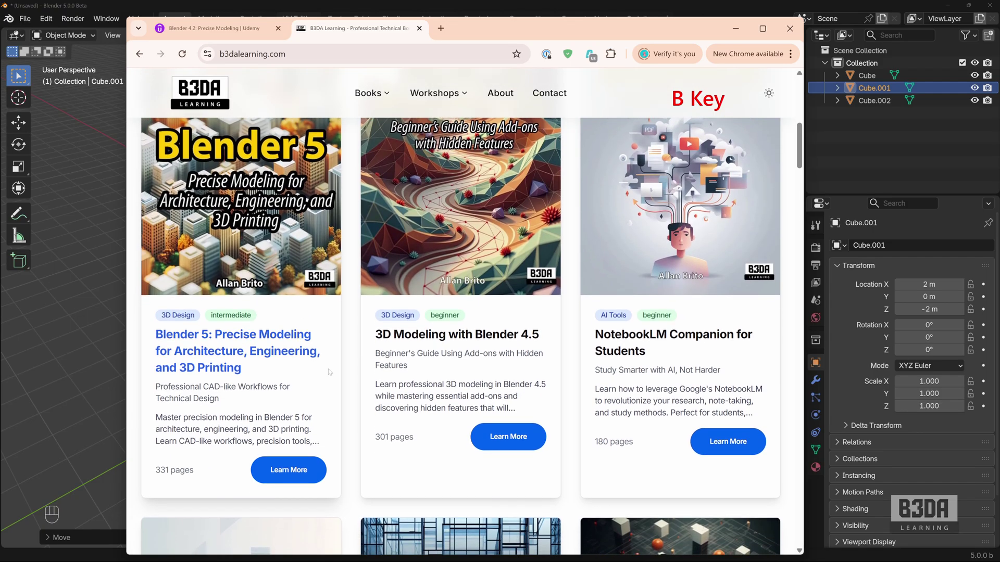
pyautogui.click(289, 469)
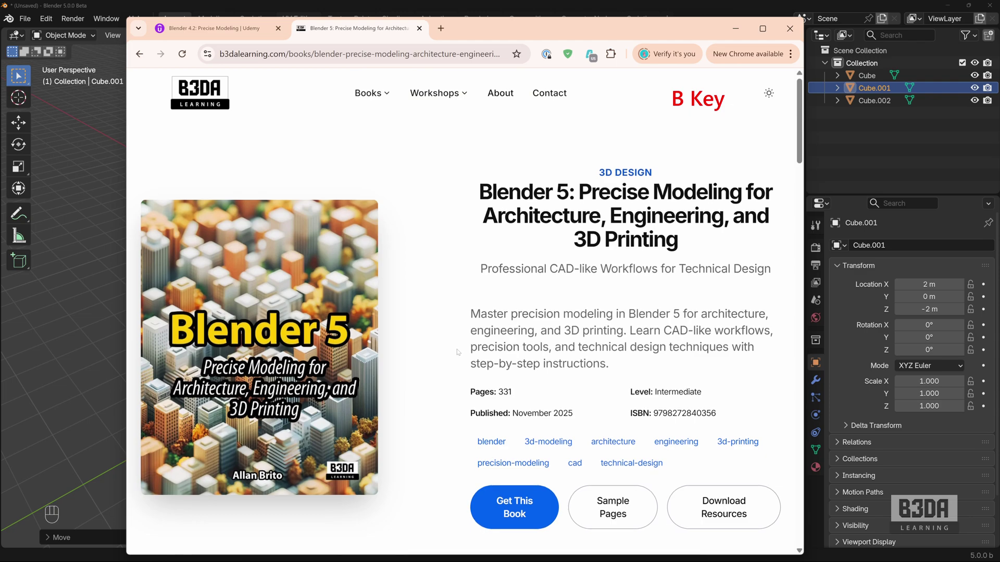
# Look over the book page, then switch to the Udemy 'Blender 4.2: Precise Modeling' course.
pyautogui.scroll(-5, 458, 353)
pyautogui.scroll(-2, 302, 374)
pyautogui.scroll(1, 314, 296)
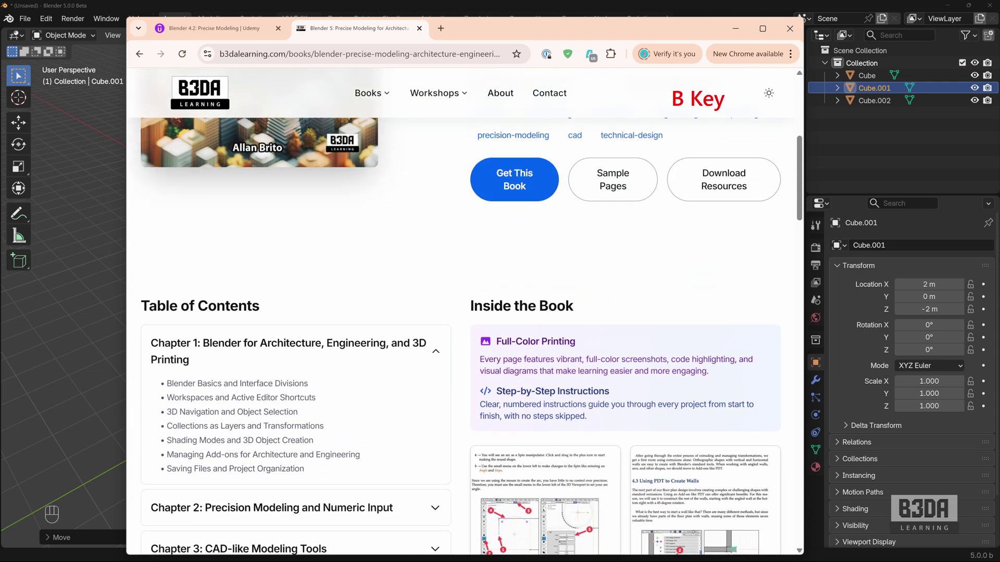
pyautogui.scroll(2, 714, 284)
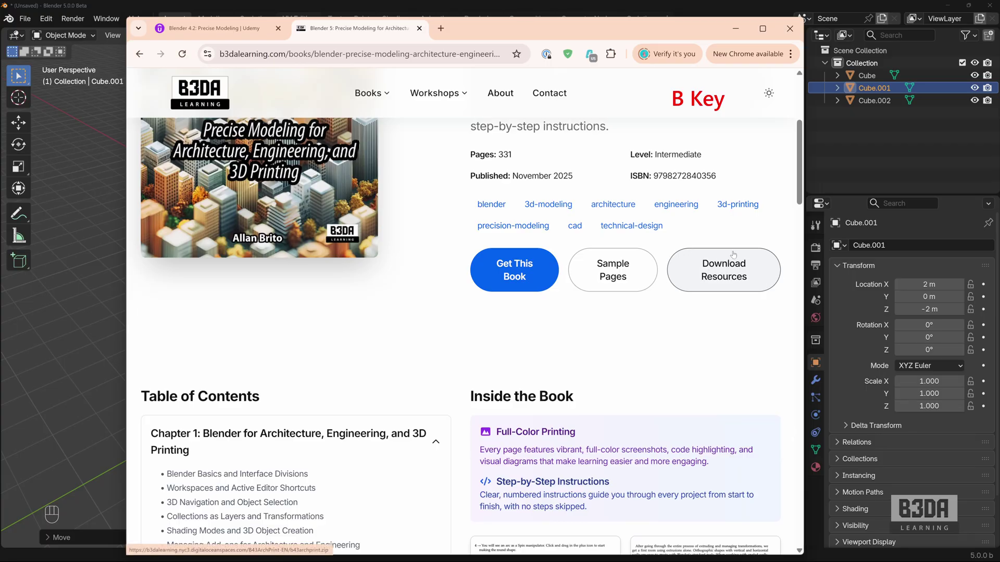
pyautogui.scroll(2, 390, 350)
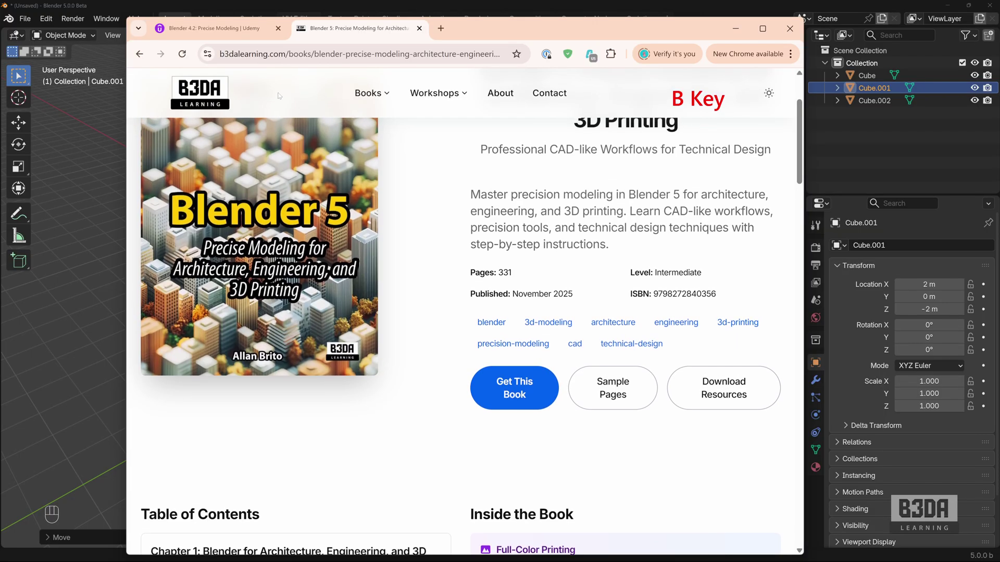
pyautogui.click(213, 28)
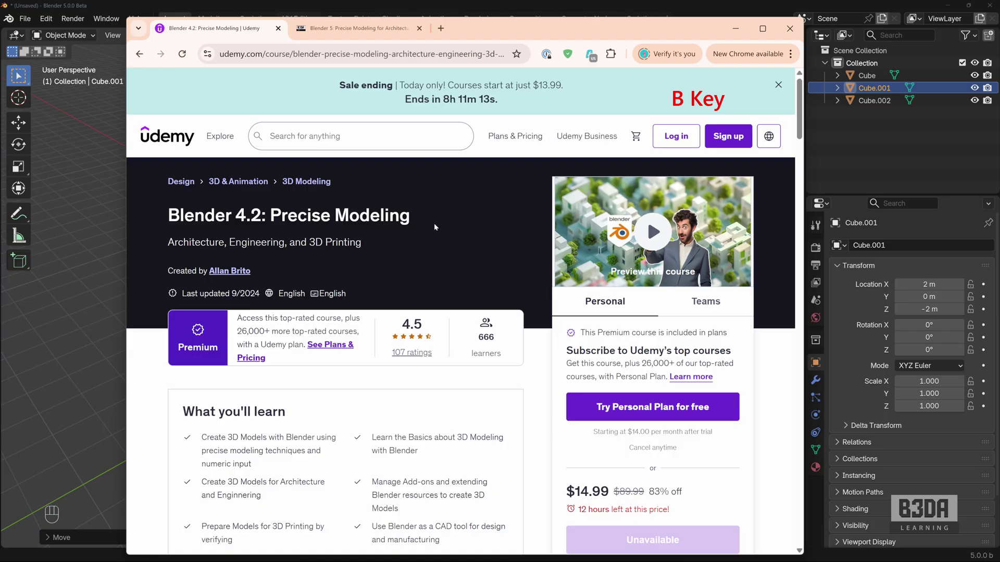
pyautogui.scroll(-2, 435, 235)
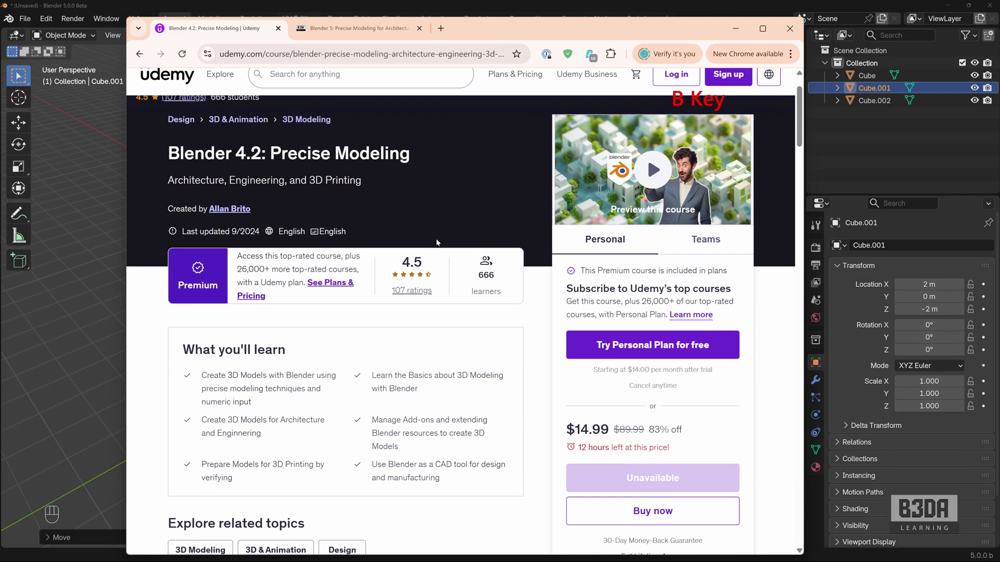